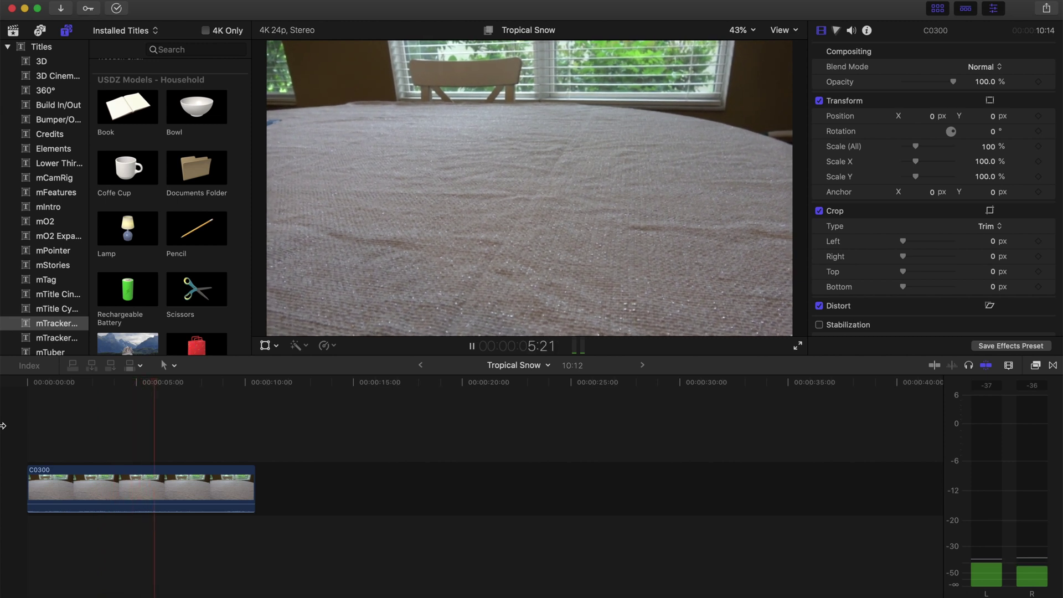
Step: Drag the mTracker 3D effect onto clip C0300 and track its camera motion in Tripod mode
{"action": "key", "text": "space"}
{"action": "left_click", "coordinate": [112, 479]}
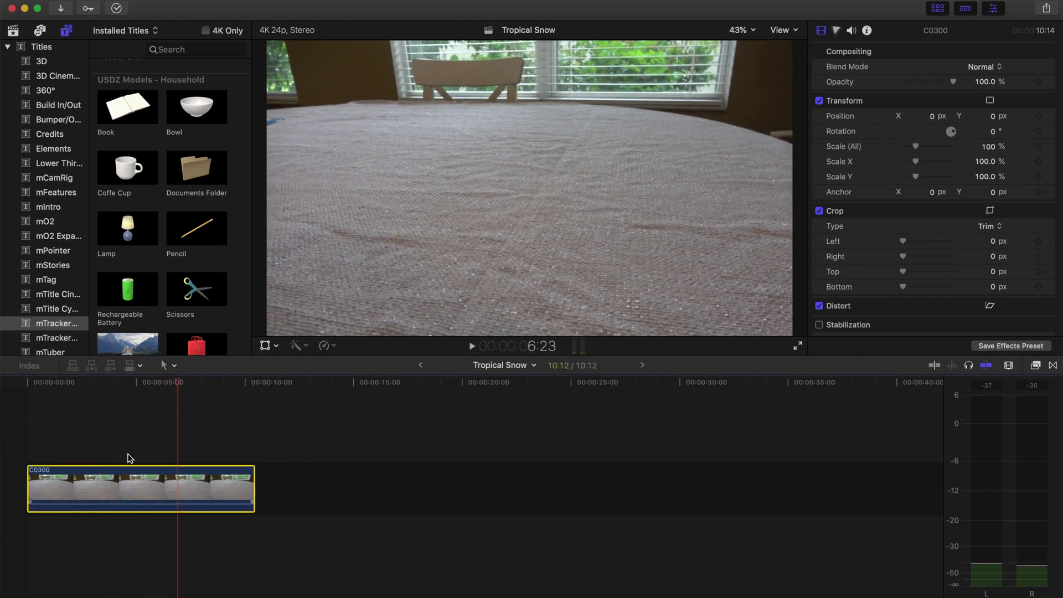
{"action": "left_click", "coordinate": [1036, 366]}
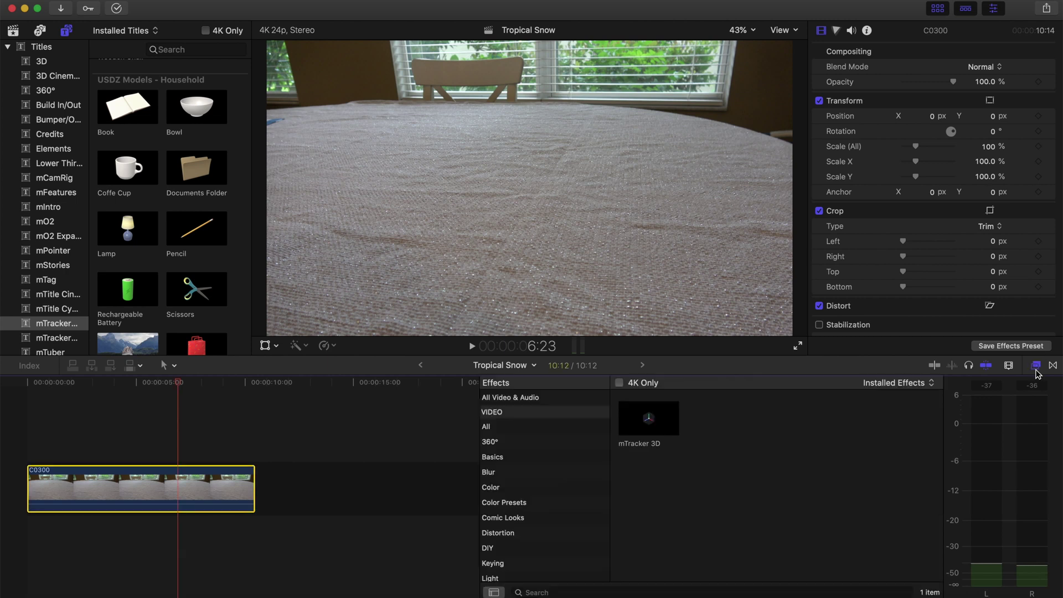
{"action": "left_click", "coordinate": [650, 418]}
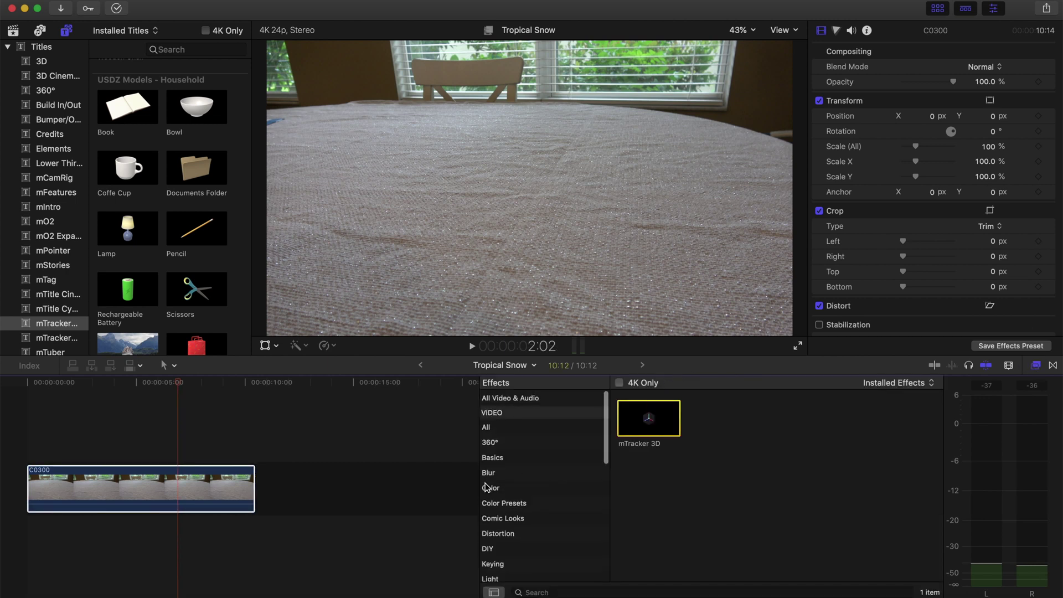
{"action": "scroll", "coordinate": [487, 488], "scroll_direction": "down", "scroll_amount": 5}
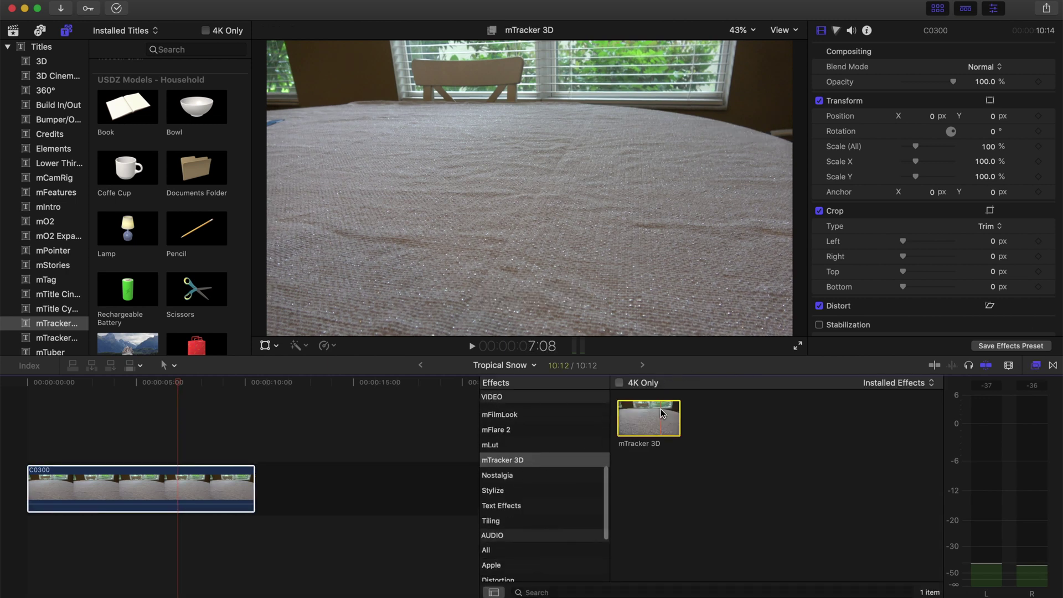
{"action": "left_click_drag", "start_coordinate": [663, 413], "coordinate": [208, 477]}
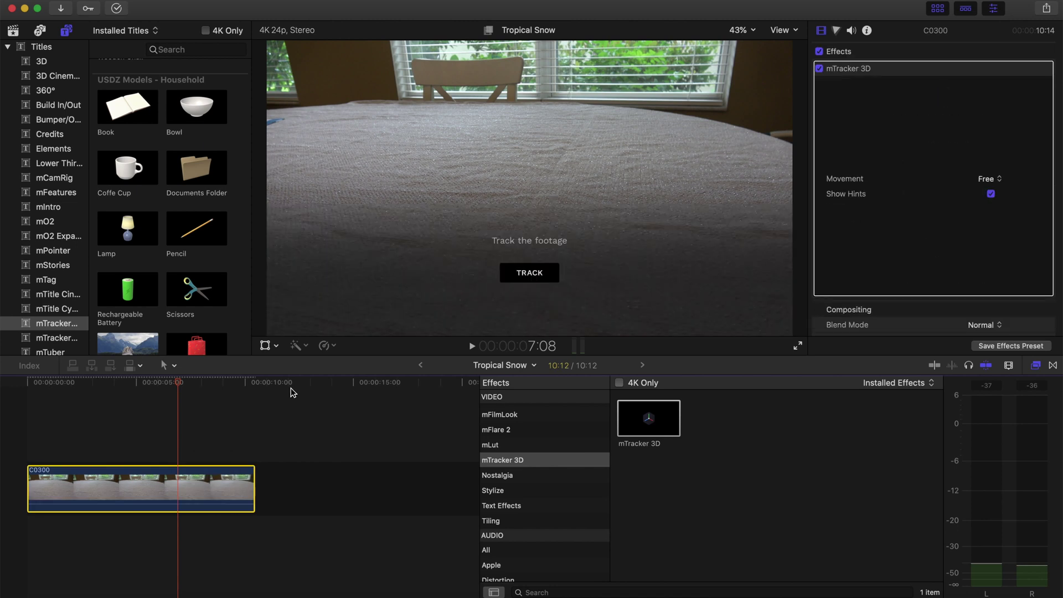
{"action": "left_click", "coordinate": [529, 274]}
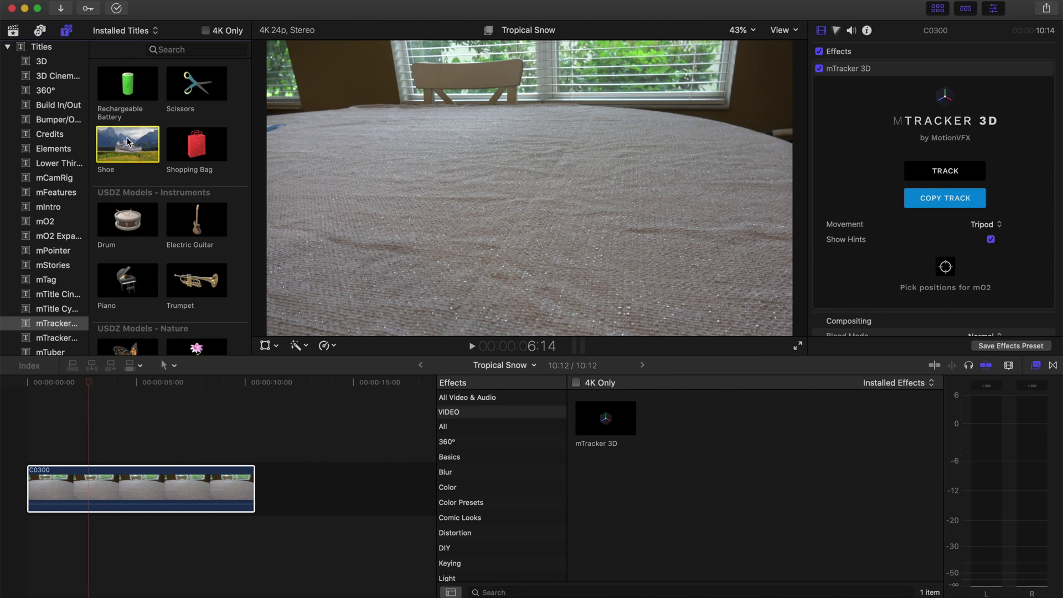
Step: Place the Shoe 3D model title above C0300 and trim it to end at 10:12
{"action": "left_click_drag", "start_coordinate": [127, 142], "coordinate": [7, 442]}
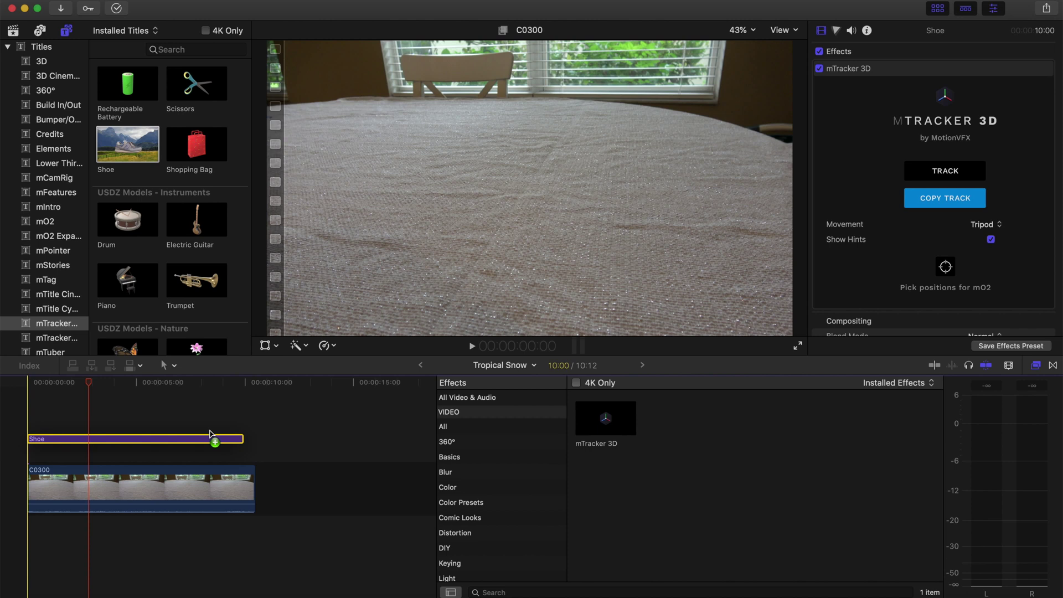
{"action": "left_click_drag", "start_coordinate": [211, 434], "coordinate": [253, 453]}
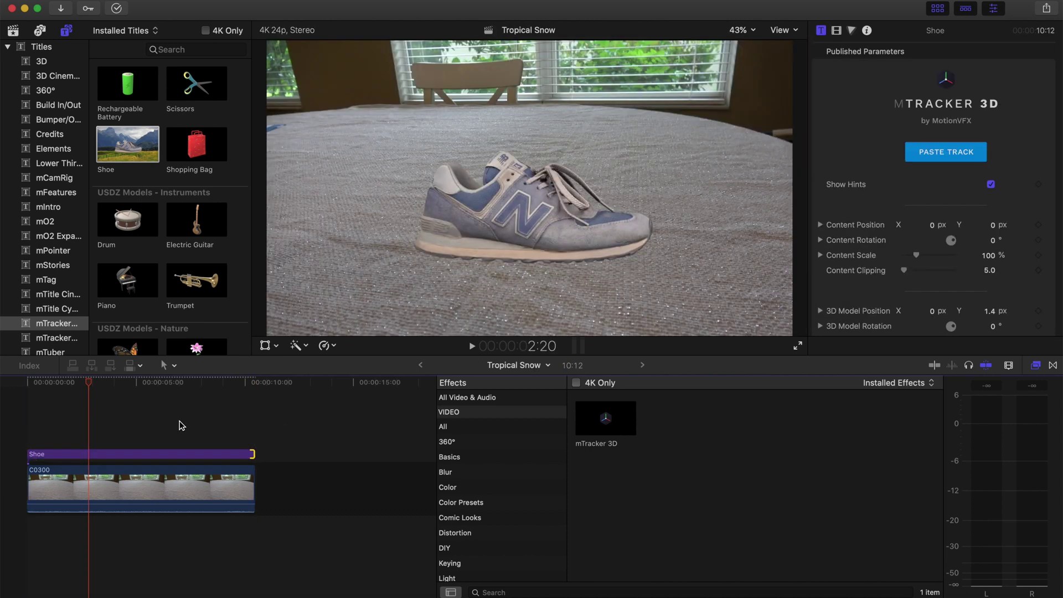
{"action": "left_click", "coordinate": [164, 455]}
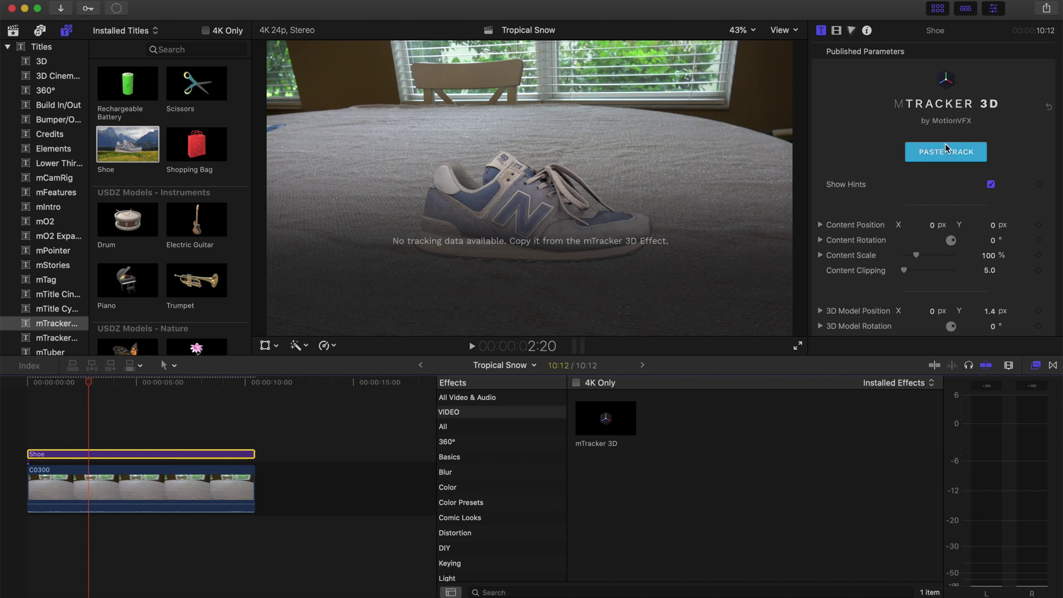
Step: Copy the tracking data from C0300 and paste it onto the Shoe title
{"action": "left_click", "coordinate": [100, 486]}
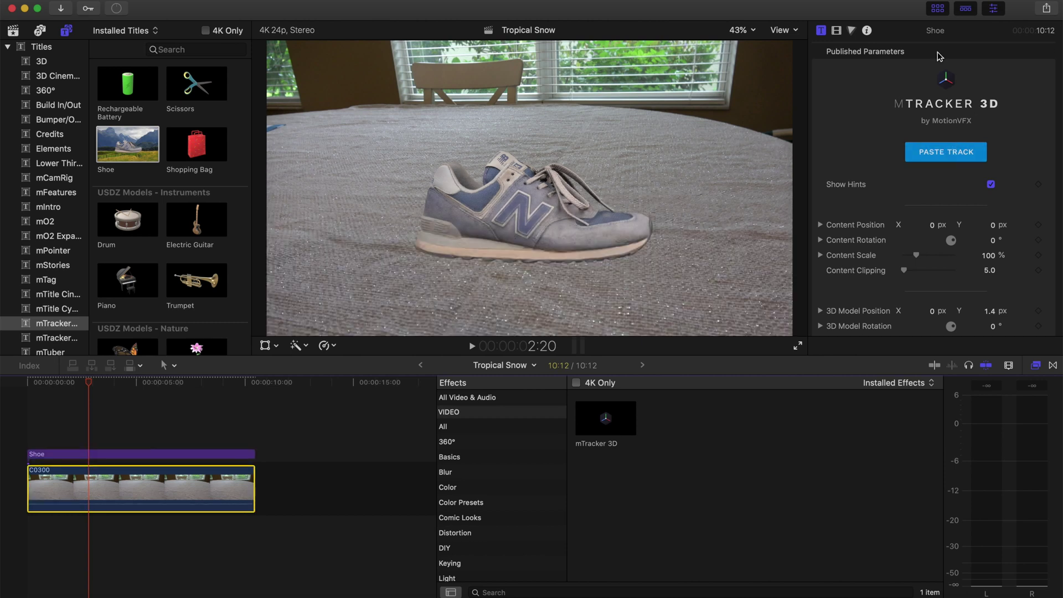
{"action": "left_click", "coordinate": [943, 197]}
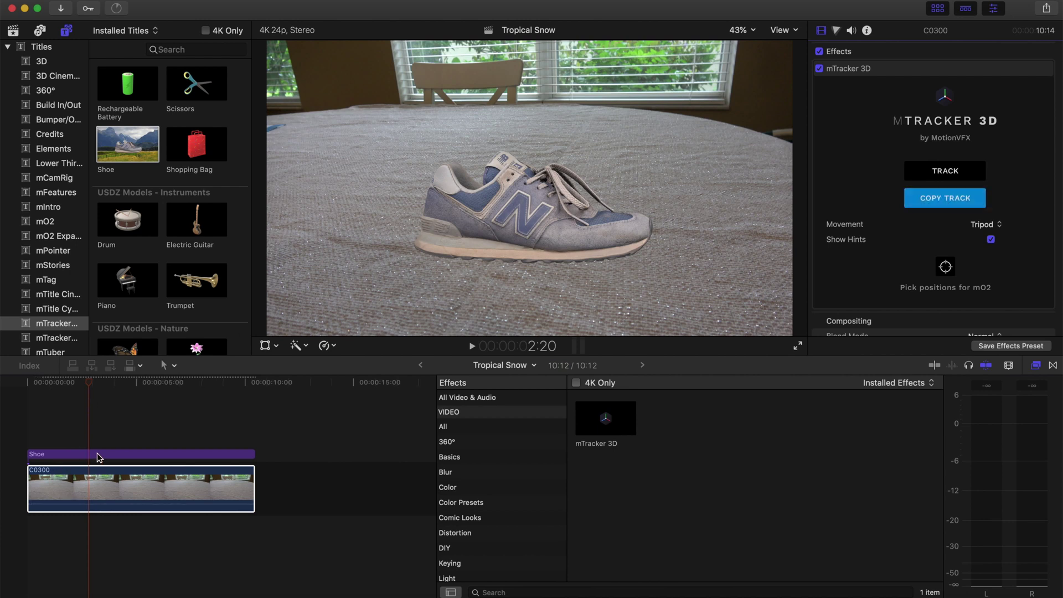
{"action": "left_click", "coordinate": [100, 457]}
{"action": "left_click", "coordinate": [949, 152]}
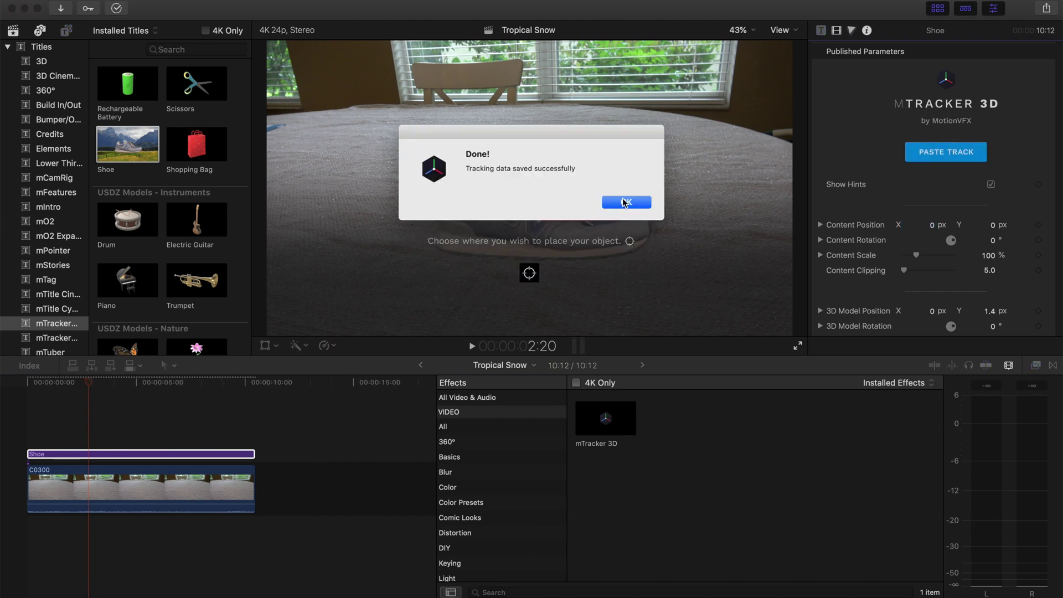
{"action": "left_click", "coordinate": [627, 203]}
{"action": "left_click", "coordinate": [528, 279]}
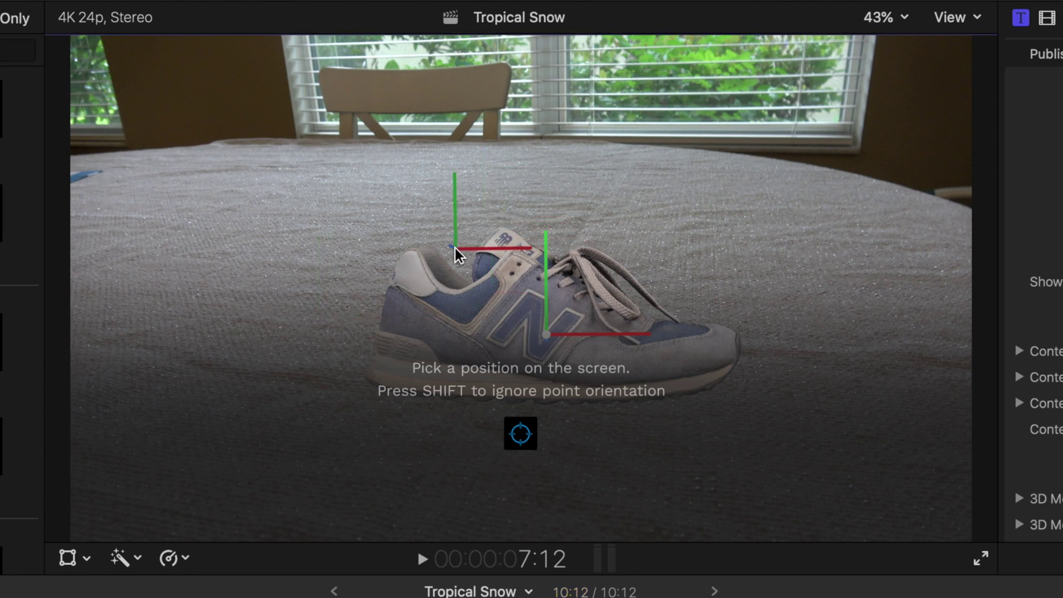
Step: Anchor the shoe further back on the table, then scrub the clip to check the tracking
{"action": "left_click", "coordinate": [455, 249]}
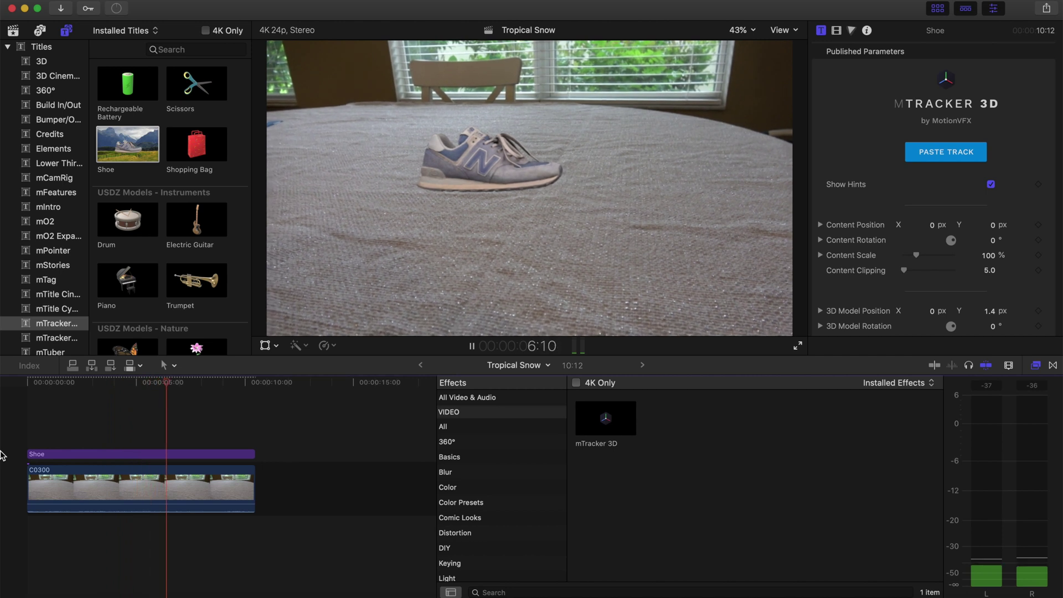
{"action": "key", "text": "space"}
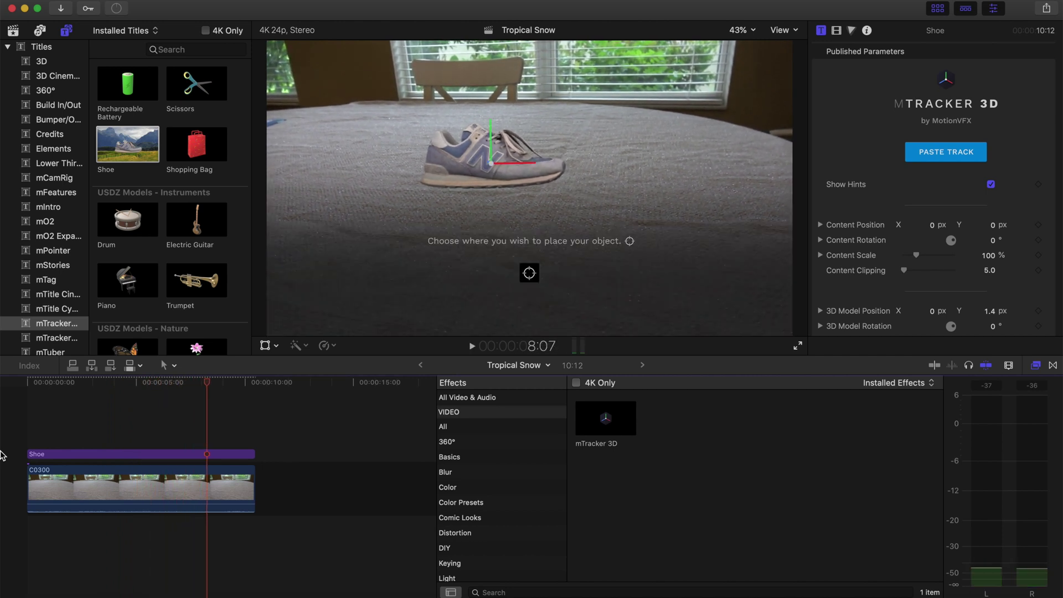
{"action": "left_click_drag", "start_coordinate": [201, 381], "coordinate": [223, 406]}
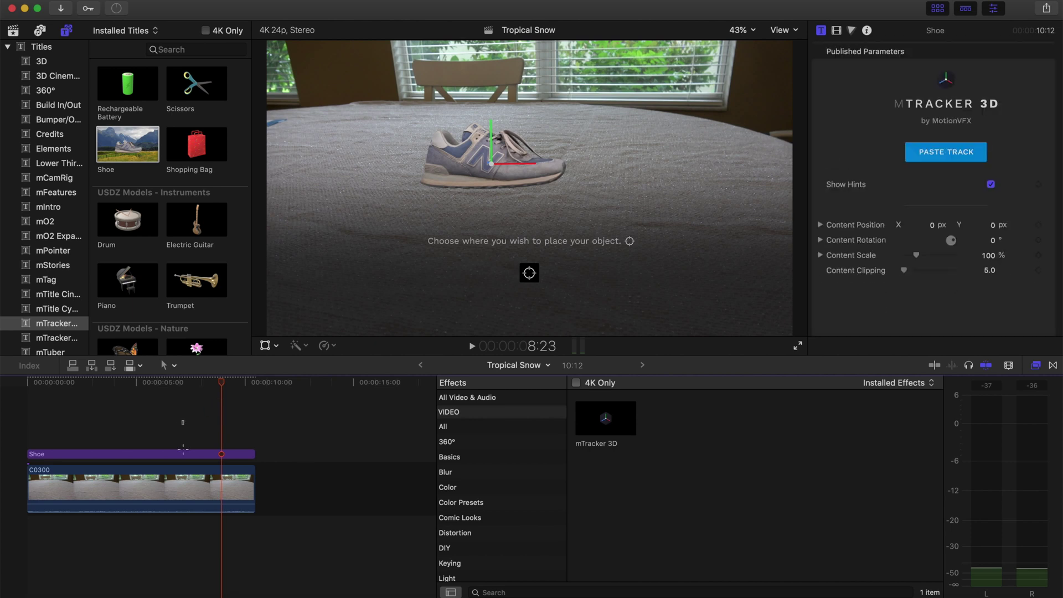
{"action": "left_click", "coordinate": [184, 484]}
Step: Undo the clip deletion and paste the tracking data onto the Shoe title again
{"action": "key", "text": "Delete"}
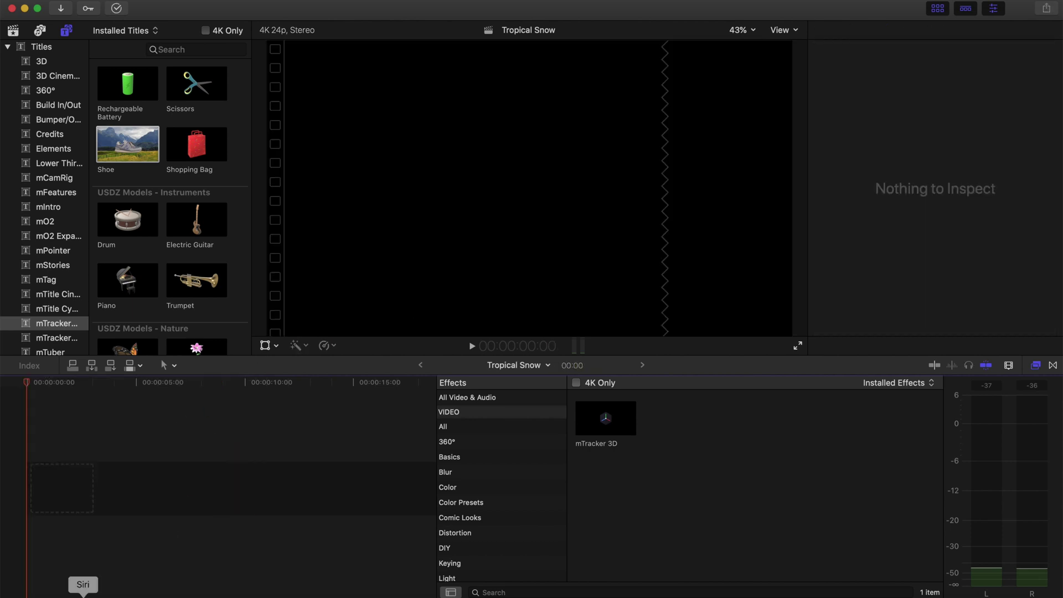
{"action": "key", "text": "super+z"}
{"action": "left_click", "coordinate": [64, 429]}
{"action": "left_click", "coordinate": [80, 455]}
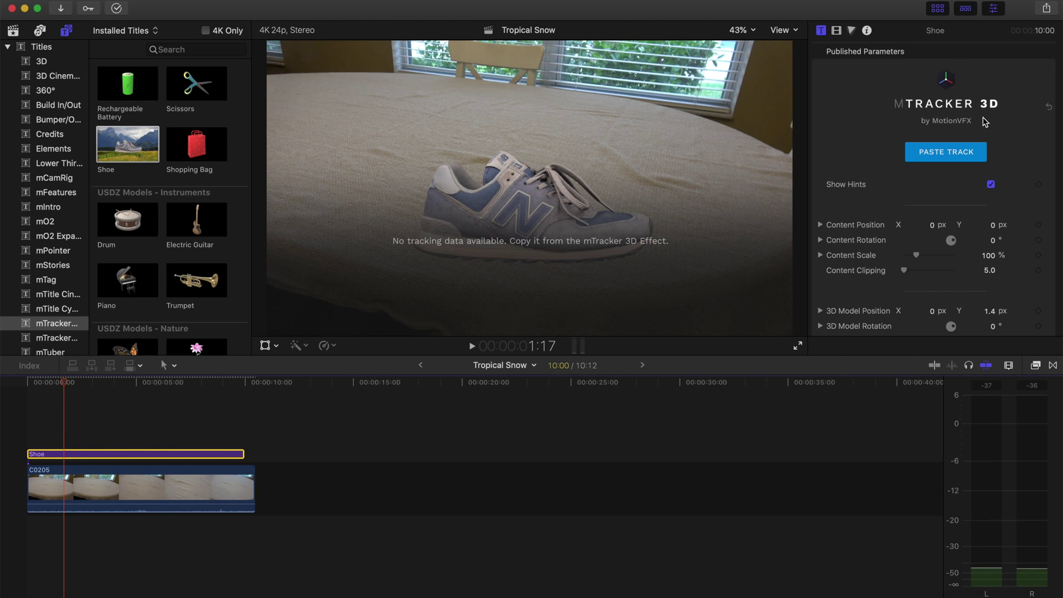
{"action": "left_click", "coordinate": [964, 155]}
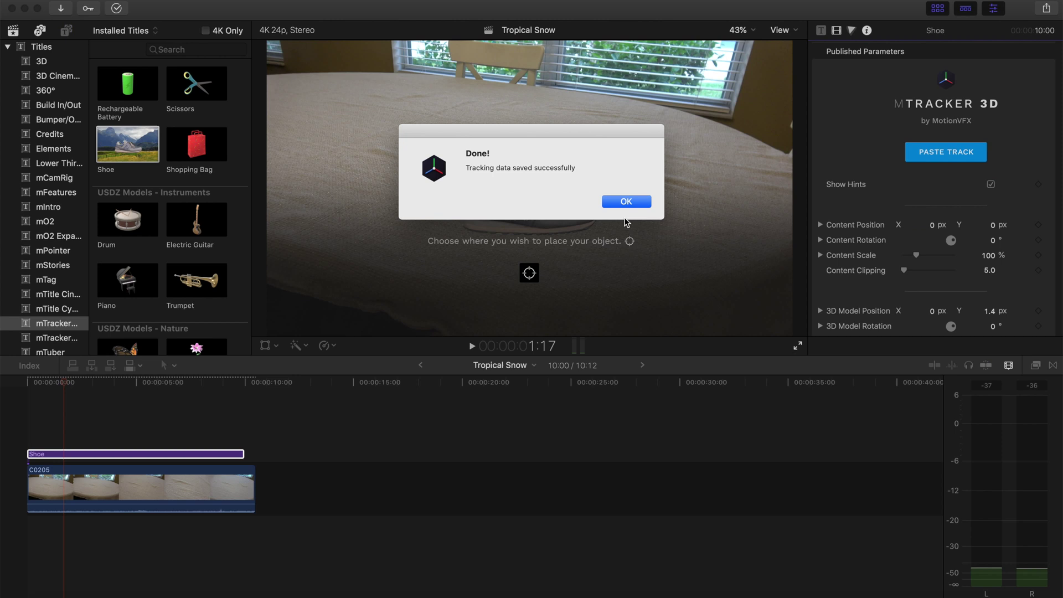
{"action": "left_click", "coordinate": [620, 201]}
Step: Move the shoe to a new tabletop spot and play back the tracked result
{"action": "left_click", "coordinate": [530, 273]}
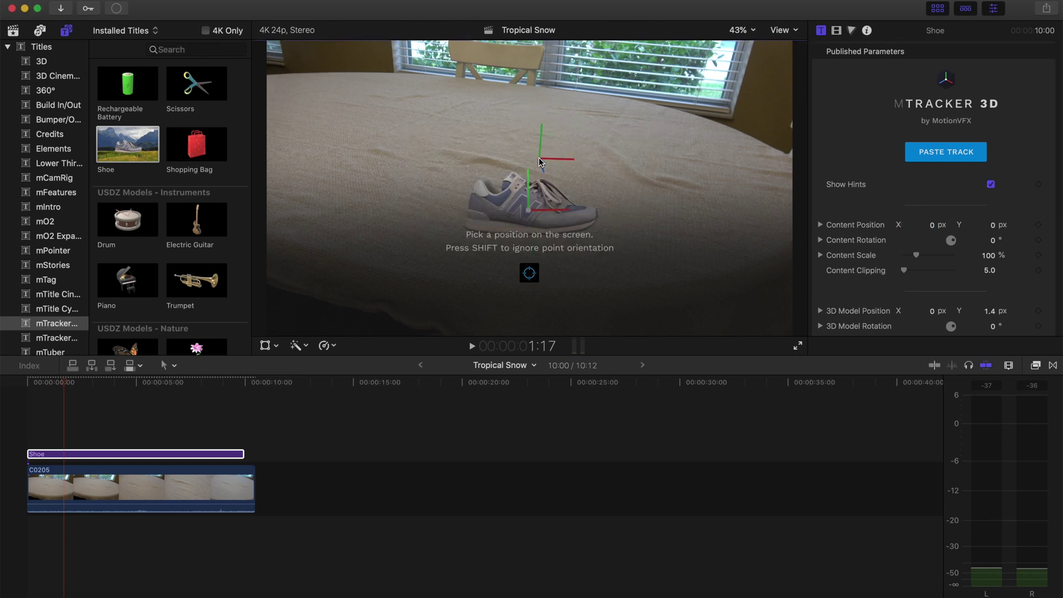
{"action": "left_click", "coordinate": [540, 161]}
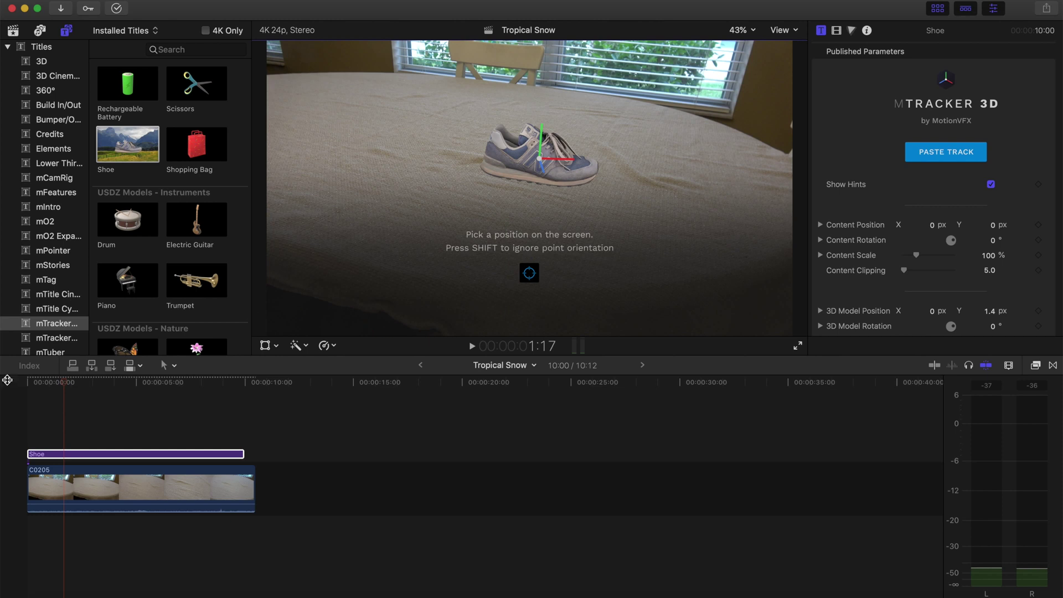
{"action": "left_click", "coordinate": [2, 420]}
{"action": "key", "text": "space"}
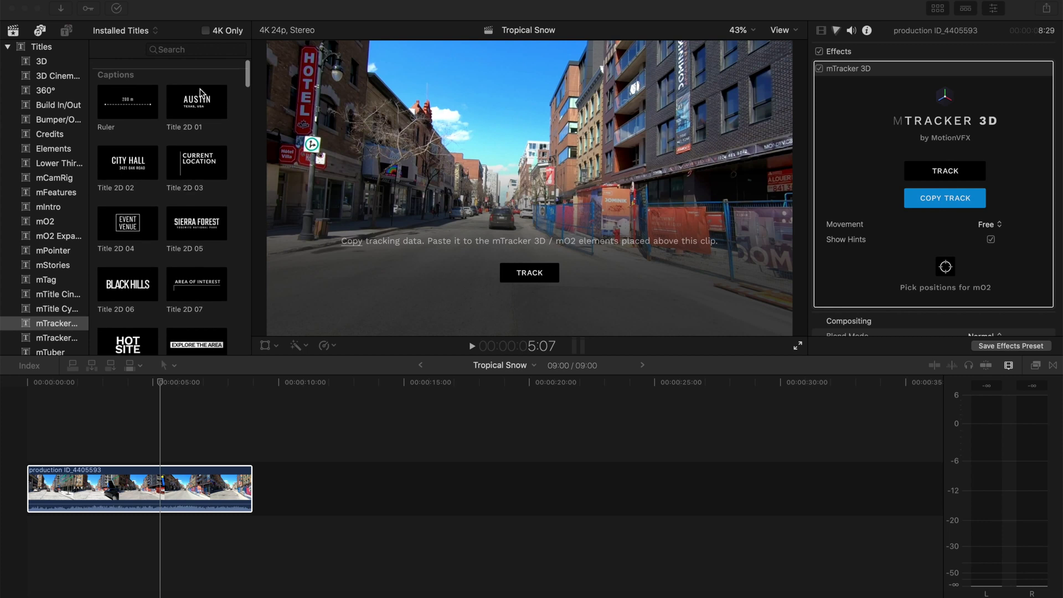
Step: Preview the Title 2D 01 Austin title and browse down the mTracker titles list
{"action": "left_click", "coordinate": [195, 98]}
{"action": "left_click", "coordinate": [185, 102]}
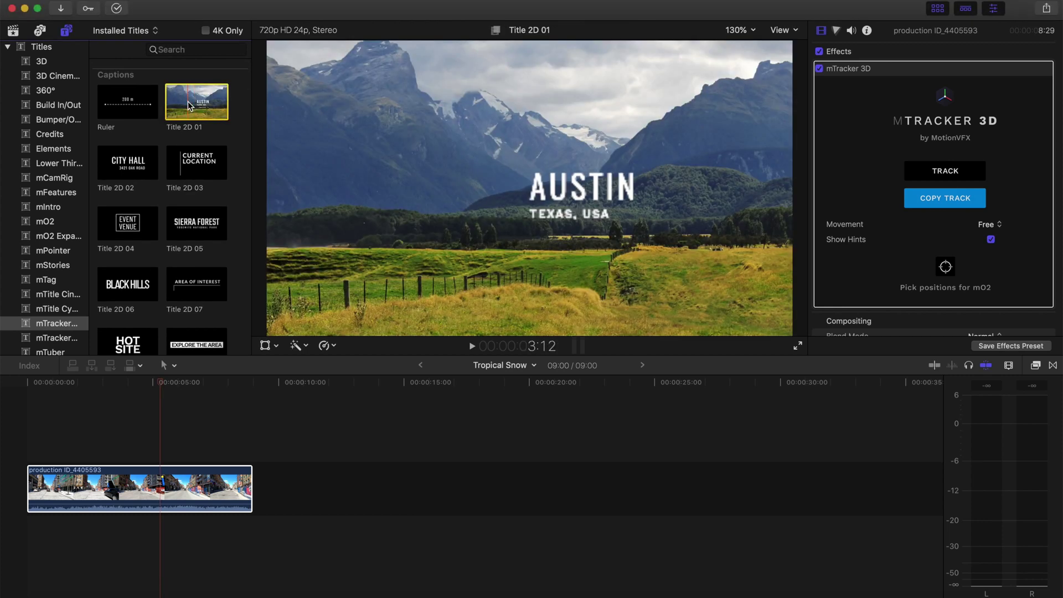
{"action": "scroll", "coordinate": [216, 280], "scroll_direction": "down", "scroll_amount": 3}
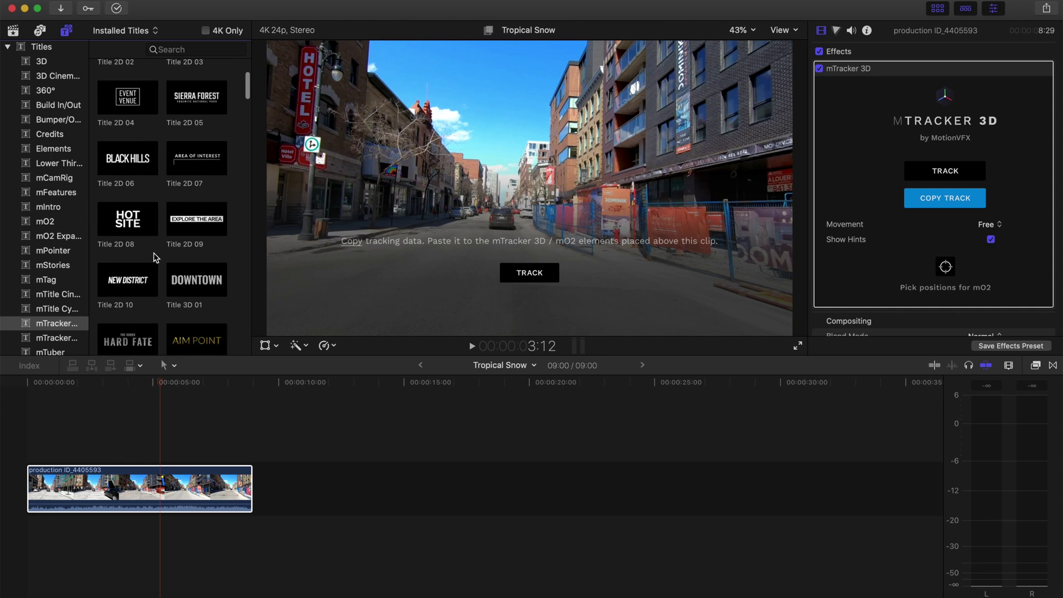
{"action": "scroll", "coordinate": [156, 257], "scroll_direction": "down", "scroll_amount": 2}
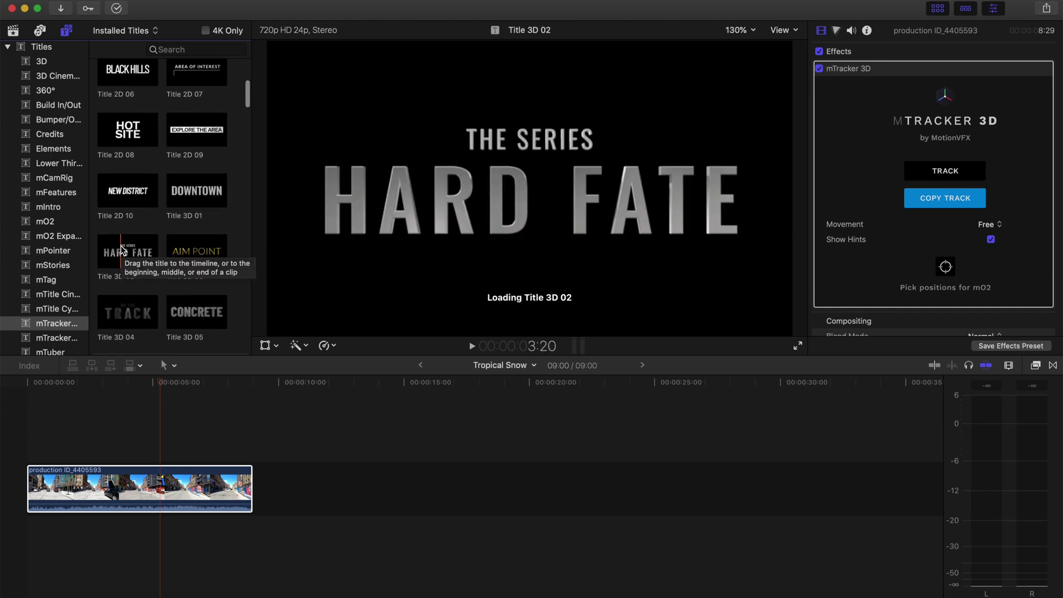
{"action": "scroll", "coordinate": [149, 265], "scroll_direction": "down", "scroll_amount": 2}
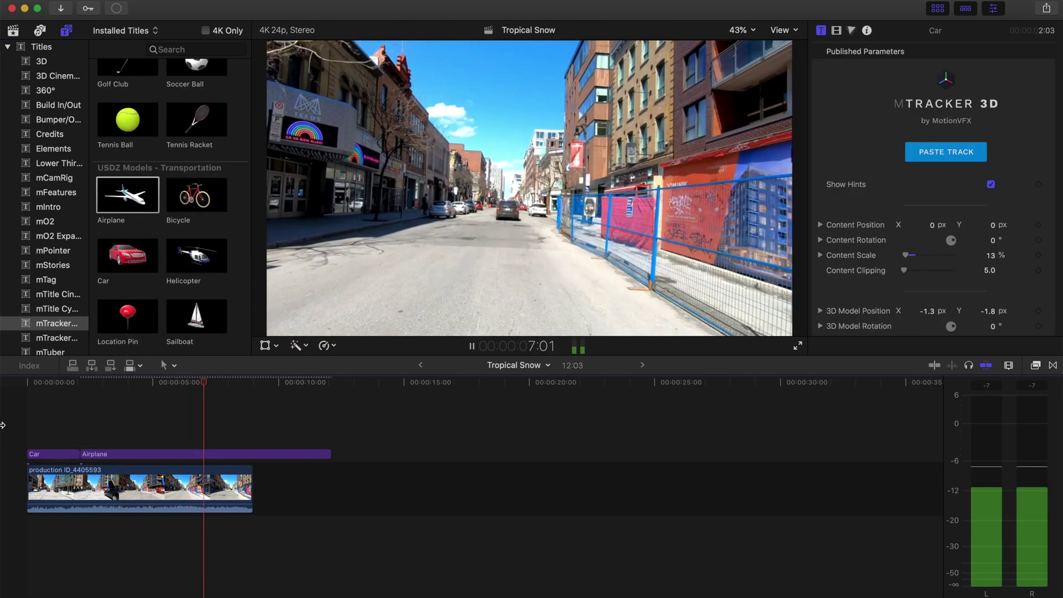
Step: Replay the street clip with the tracked car and stop to inspect the result
{"action": "key", "text": "space"}
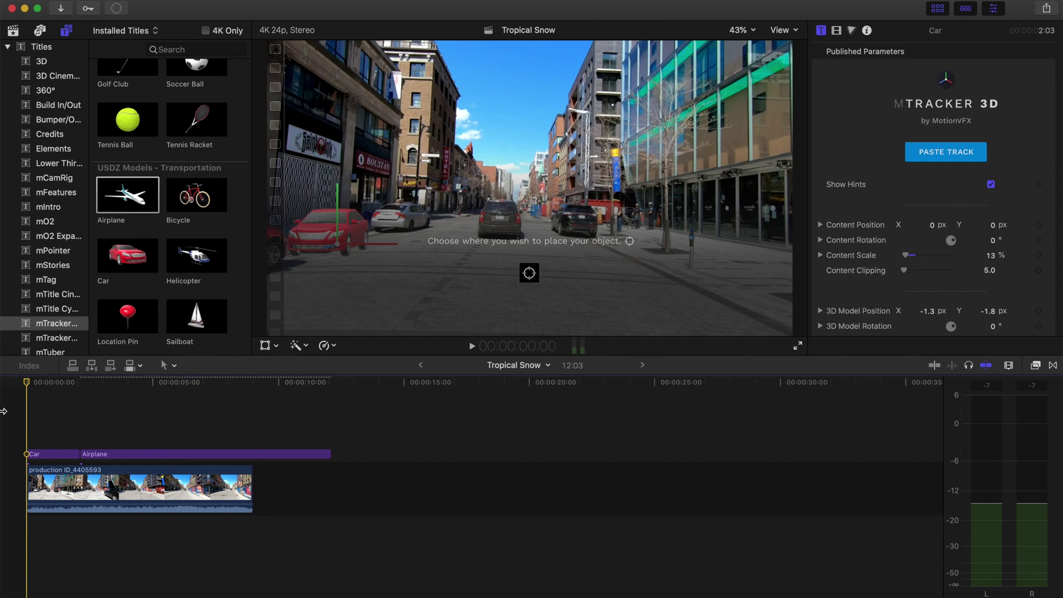
{"action": "key", "text": "space"}
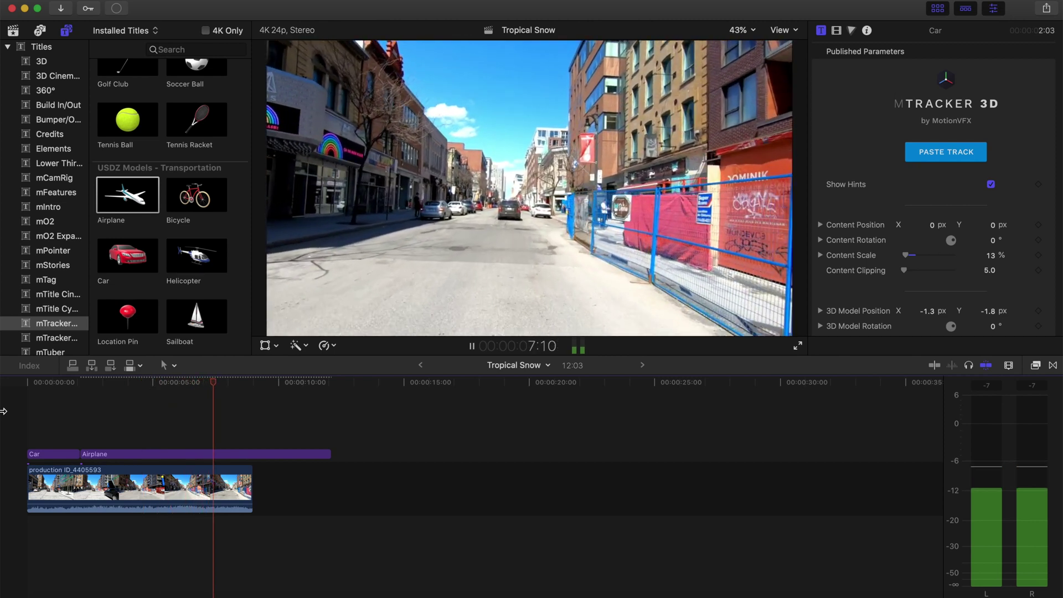
{"action": "key", "text": "space"}
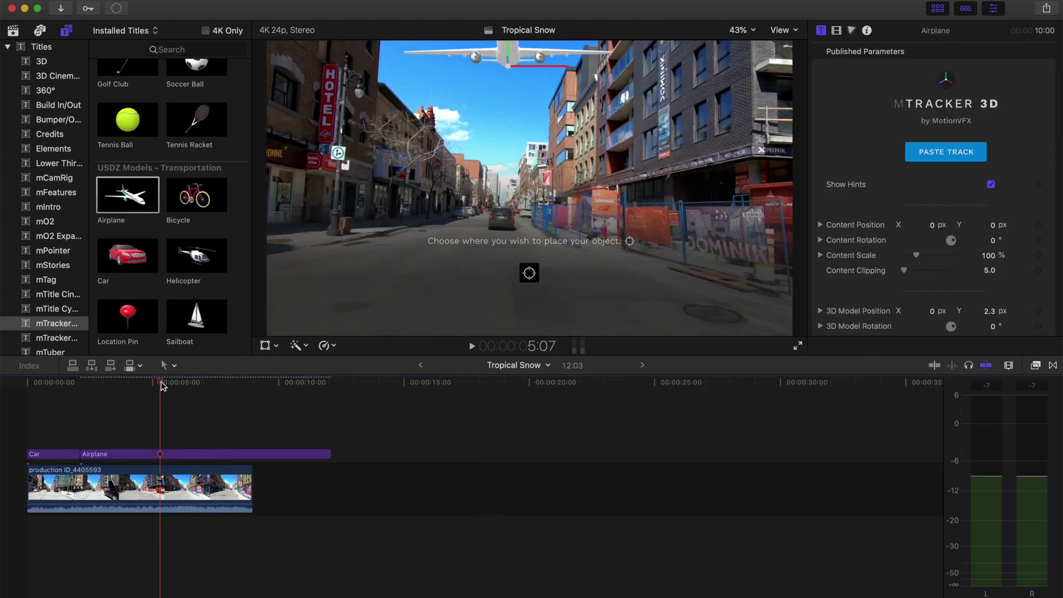
Step: Move the playhead to a later frame of the street clip
{"action": "left_click_drag", "start_coordinate": [159, 382], "coordinate": [211, 382]}
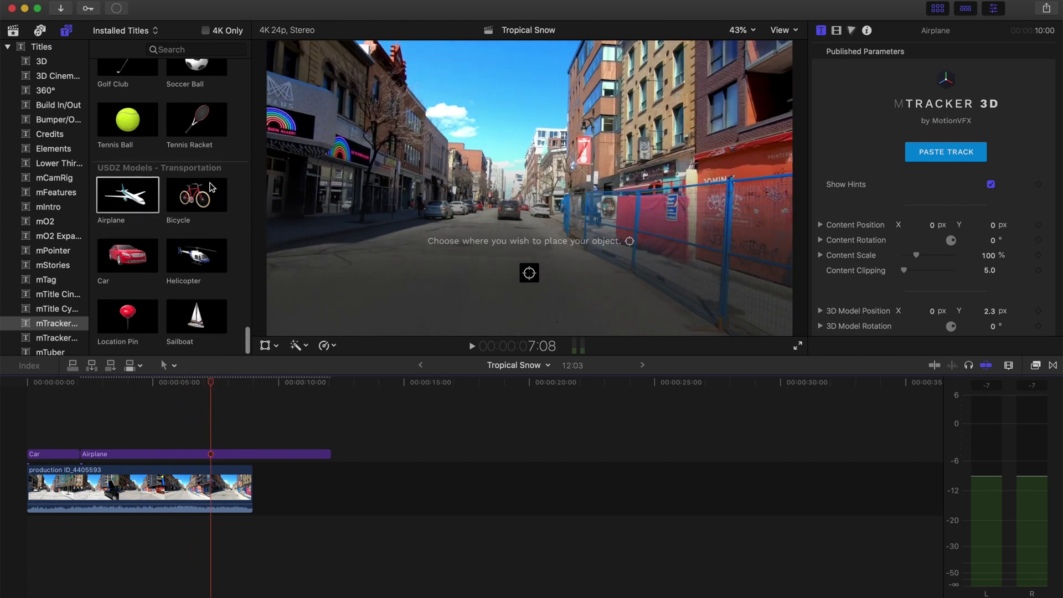
{"action": "scroll", "coordinate": [212, 188], "scroll_direction": "up", "scroll_amount": 10}
{"action": "scroll", "coordinate": [212, 189], "scroll_direction": "up", "scroll_amount": 15}
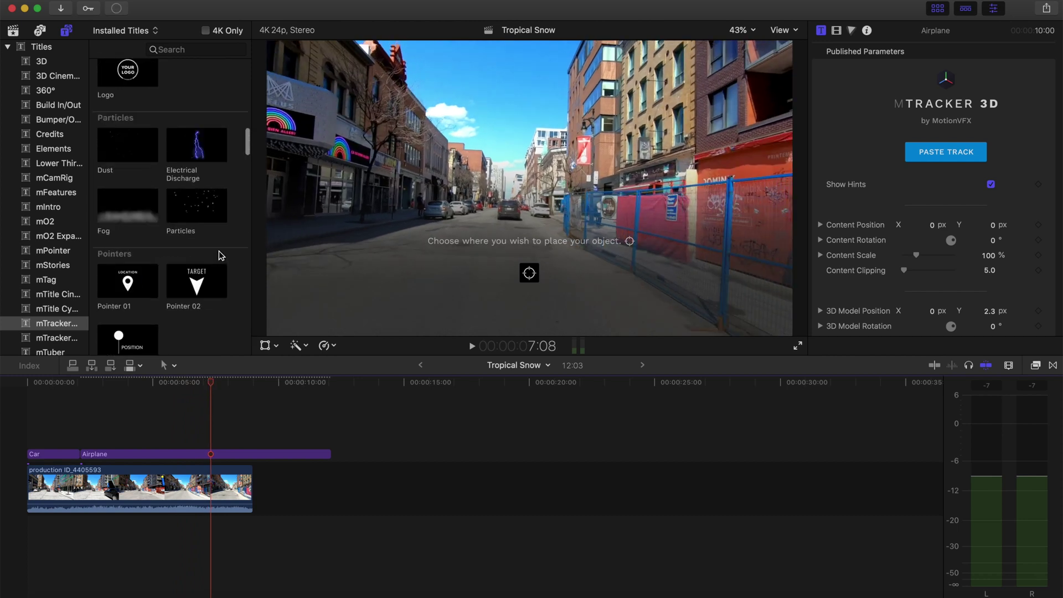
{"action": "scroll", "coordinate": [222, 256], "scroll_direction": "down", "scroll_amount": 12}
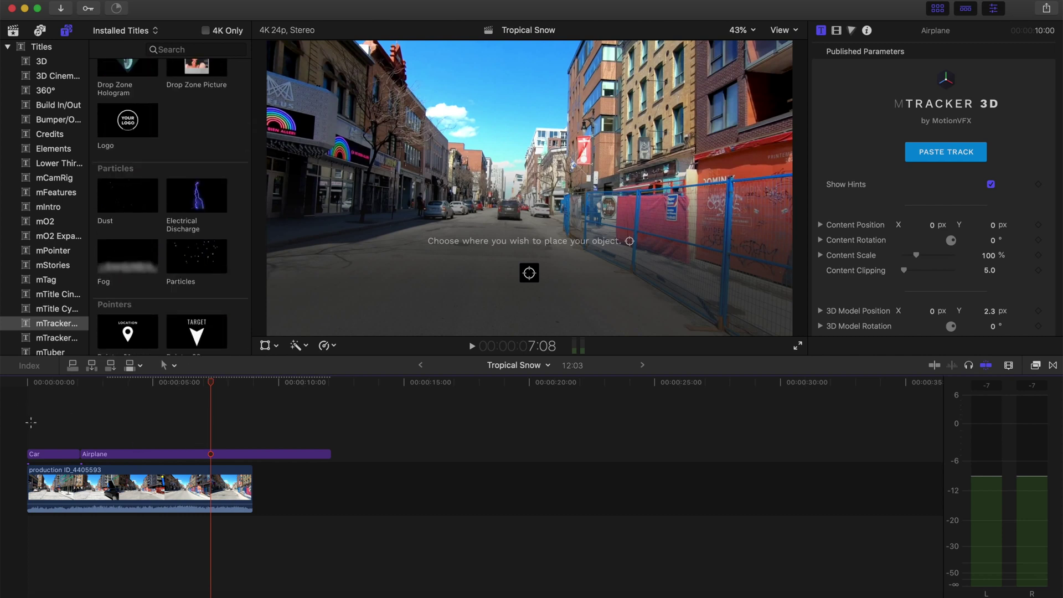
Step: Marquee-select the Car and Airplane titles and delete them
{"action": "left_click_drag", "start_coordinate": [107, 447], "coordinate": [118, 459]}
{"action": "key", "text": "Delete"}
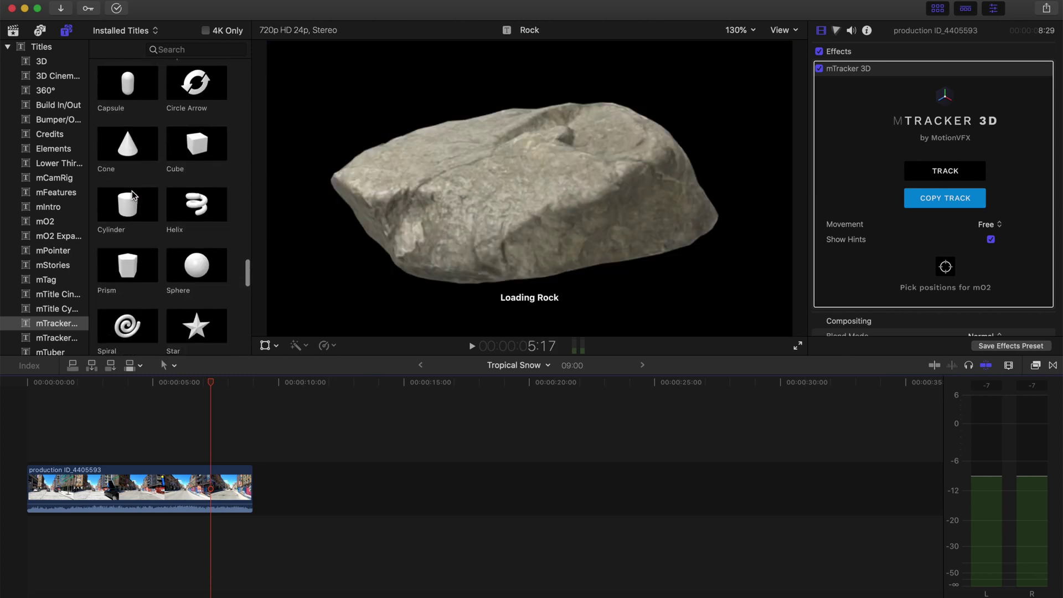
{"action": "scroll", "coordinate": [132, 195], "scroll_direction": "down", "scroll_amount": 5}
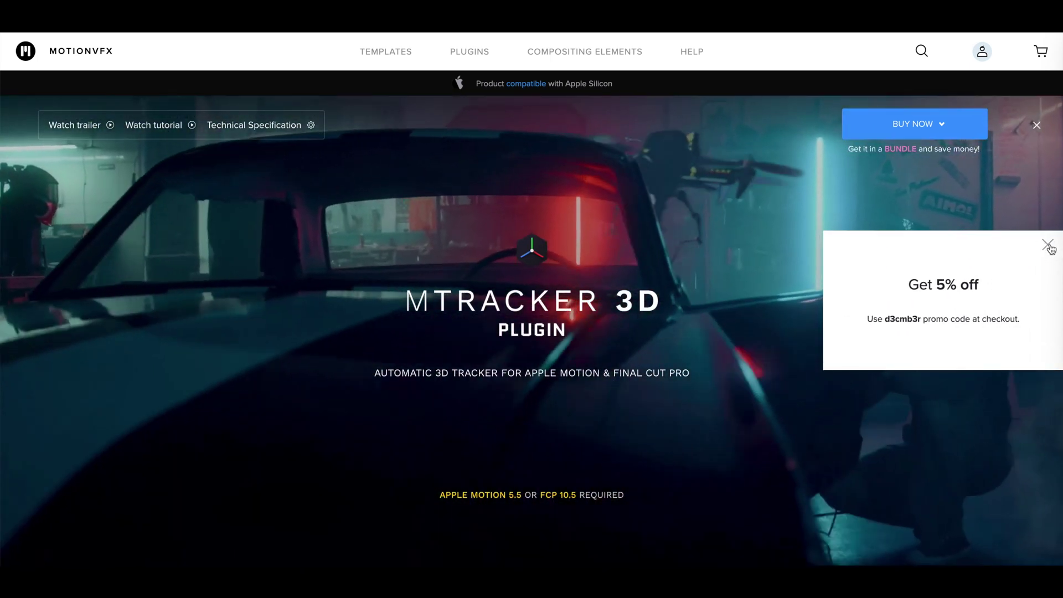
Step: Dismiss the 5% off popup and choose the $299 Essential Bundle from BUY NOW
{"action": "left_click", "coordinate": [1047, 245]}
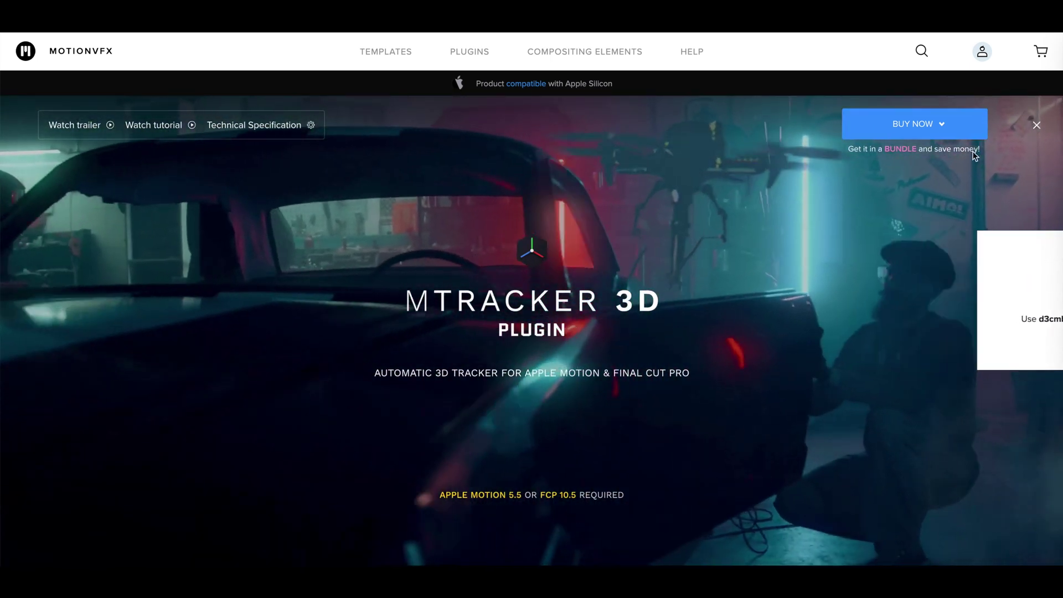
{"action": "left_click", "coordinate": [966, 128]}
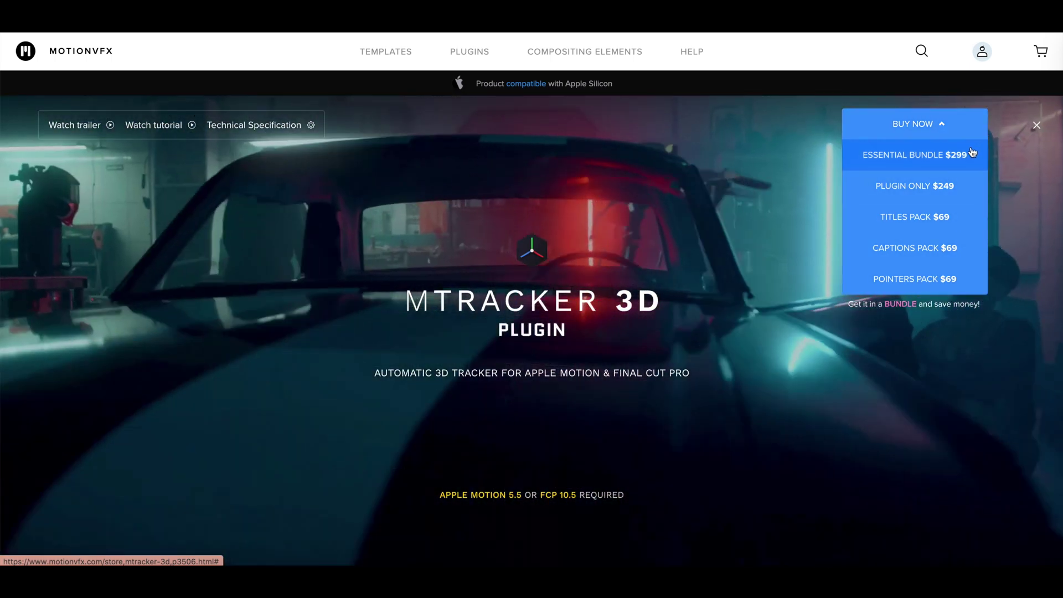
{"action": "left_click", "coordinate": [975, 151]}
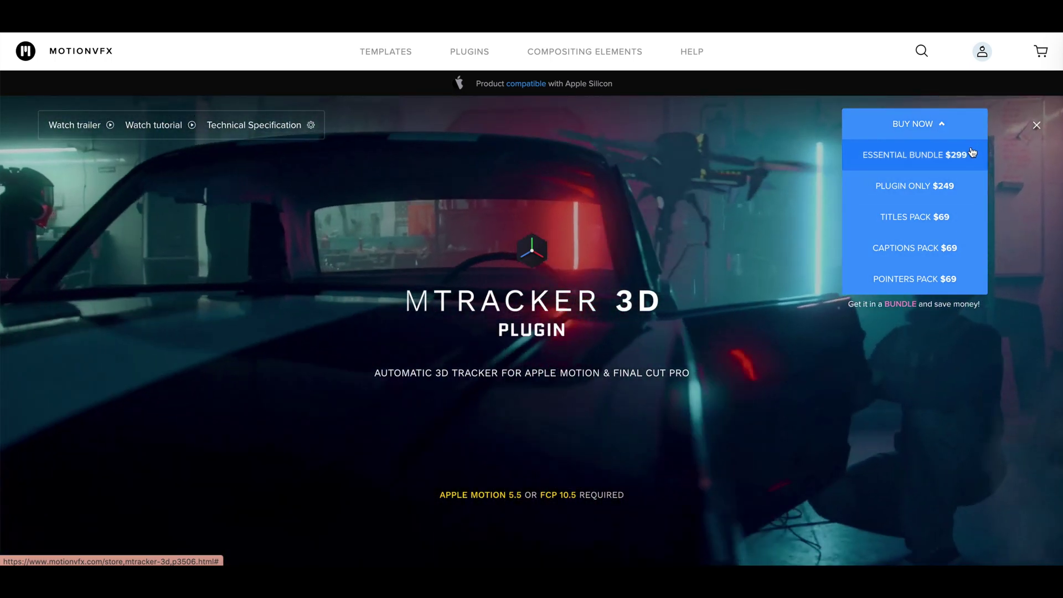